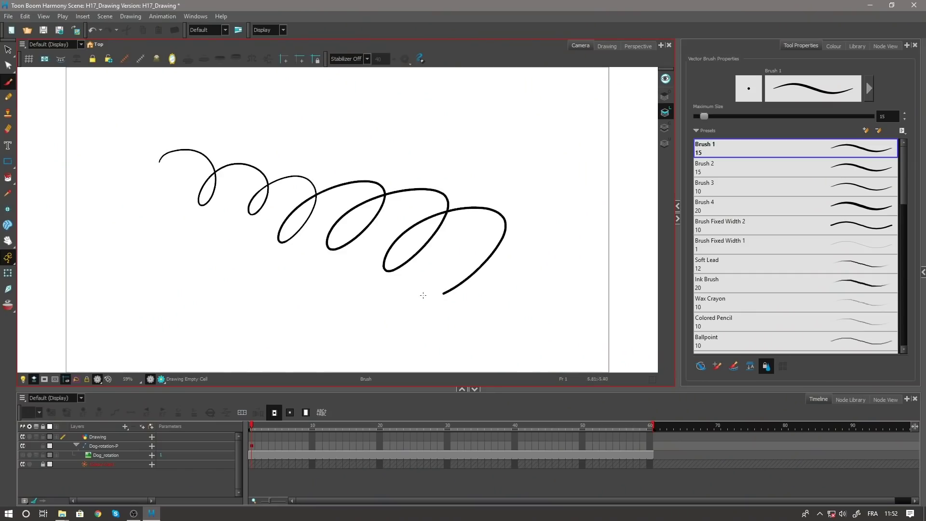
# Step: Draw a looping test stroke with the Brush tool on the canvas
pyautogui.moveTo(507, 157); pyautogui.dragTo(539, 220)
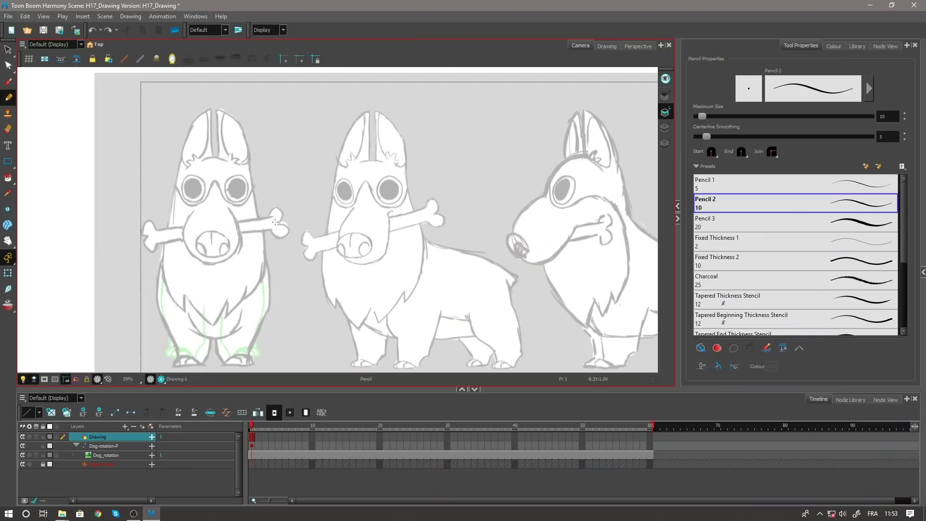
# Step: Rotate the canvas view to tilt the dog sketch
pyautogui.moveTo(337, 227)
pyautogui.mouseDown()
pyautogui.moveTo(316, 247)
pyautogui.moveTo(310, 207)
pyautogui.moveTo(248, 238)
pyautogui.mouseUp()
# Step: Zoom in and tilt the view so the first dog's head fills the area
pyautogui.scroll(5, 248, 238)
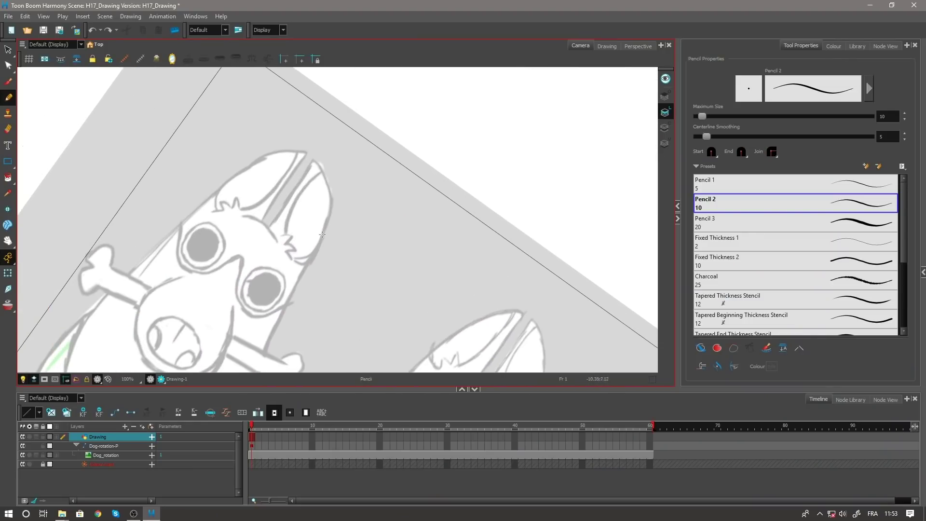
pyautogui.moveTo(432, 309); pyautogui.dragTo(306, 206)
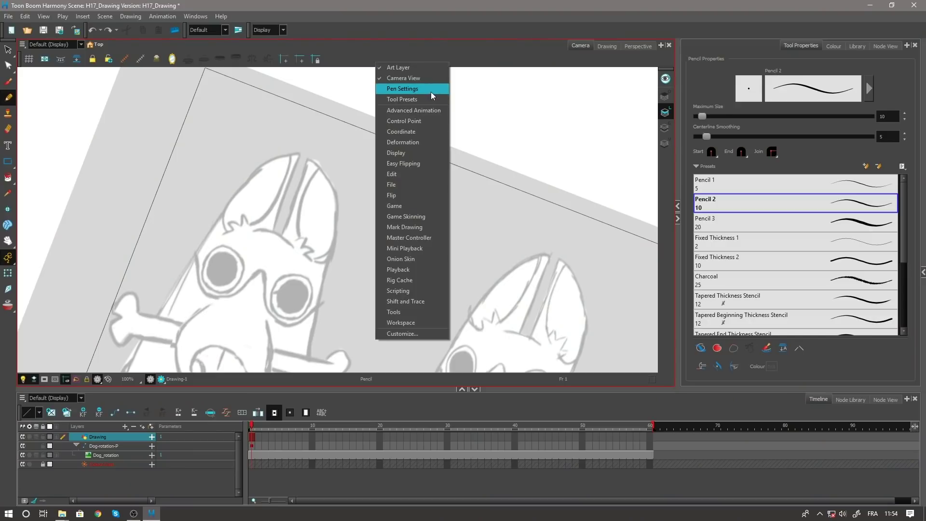
# Step: Set the pen stabilizer to Average with Catch Up toggled, then switch it to Pulled String
pyautogui.click(432, 88)
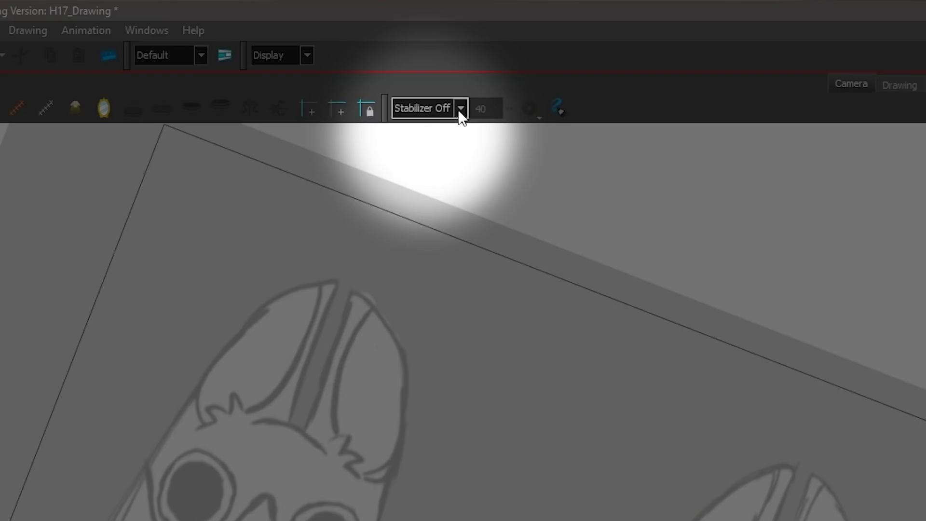
pyautogui.click(460, 110)
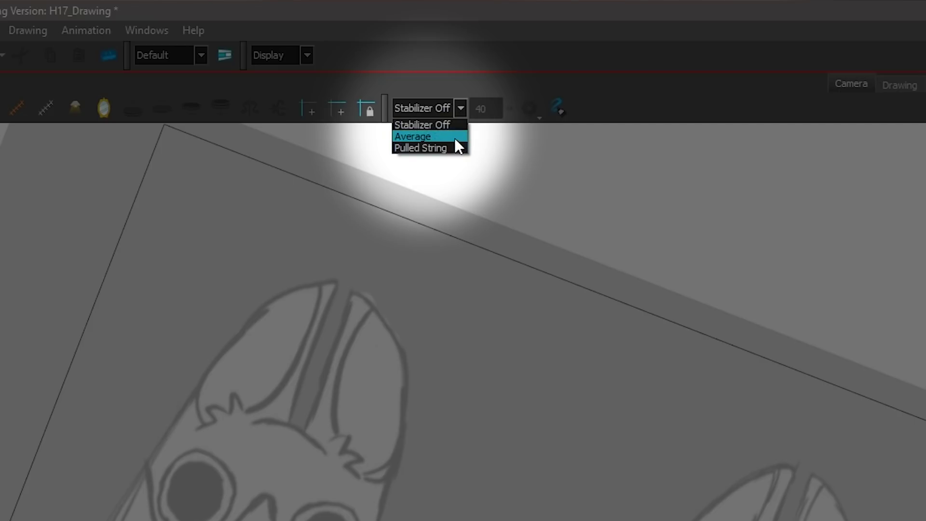
pyautogui.click(456, 138)
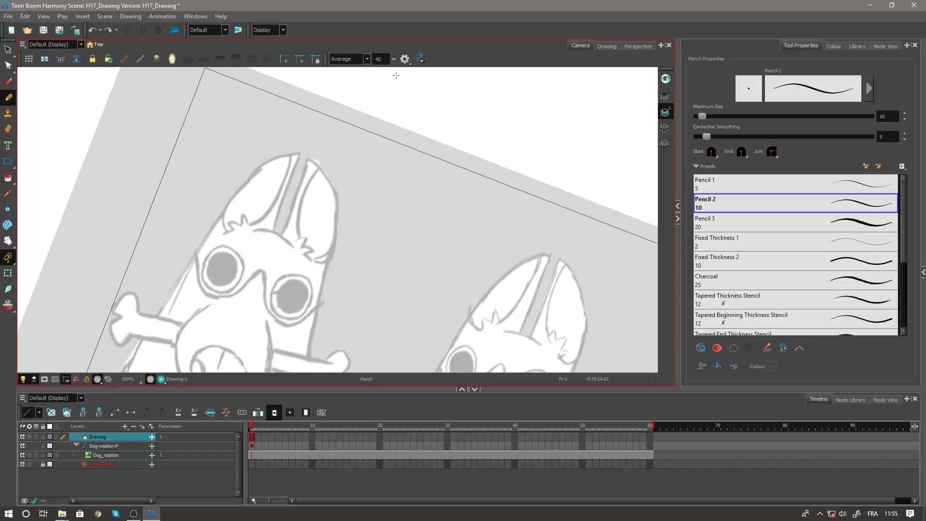
pyautogui.click(405, 60)
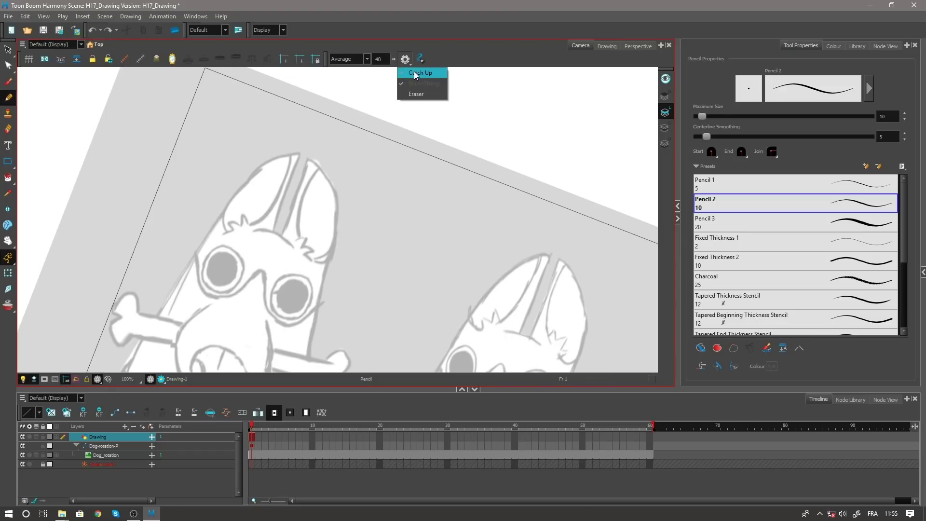
pyautogui.click(415, 74)
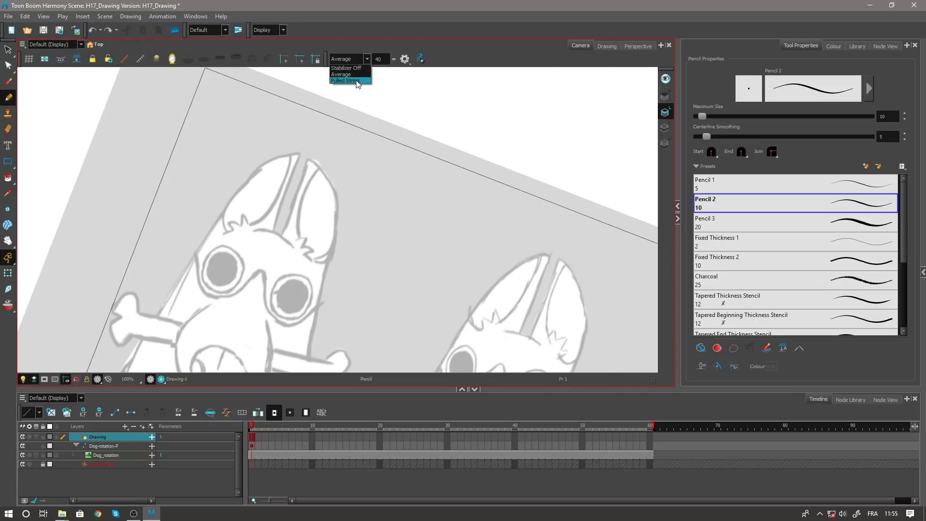
pyautogui.click(357, 81)
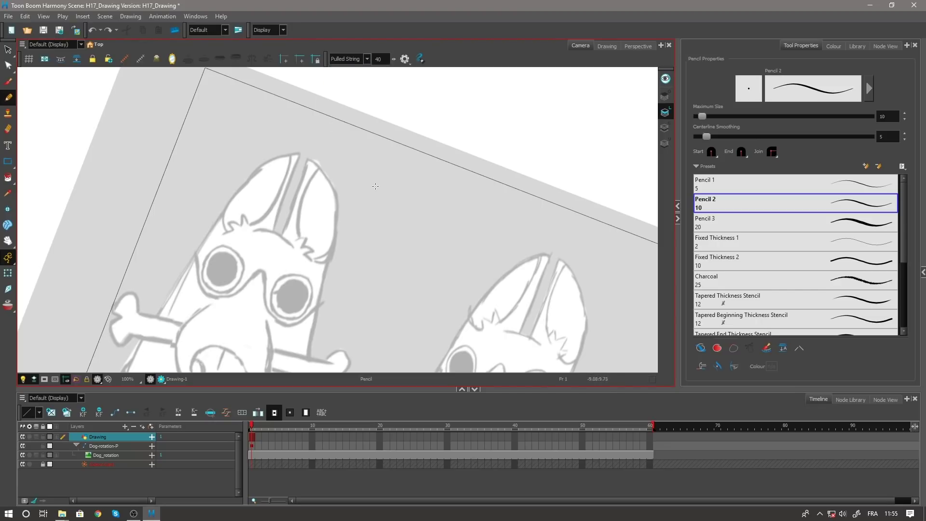
# Step: Try a Pulled String test stroke, then an Average C-shaped stroke, undoing each
pyautogui.moveTo(383, 190); pyautogui.dragTo(382, 183)
pyautogui.moveTo(356, 180)
pyautogui.mouseDown()
pyautogui.moveTo(340, 202)
pyautogui.moveTo(341, 230)
pyautogui.moveTo(386, 210)
pyautogui.mouseUp()
pyautogui.hotkey('ctrl', 'z')
pyautogui.click(366, 60)
pyautogui.click(355, 72)
pyautogui.moveTo(382, 204)
pyautogui.mouseDown()
pyautogui.moveTo(412, 203)
pyautogui.moveTo(399, 159)
pyautogui.moveTo(365, 165)
pyautogui.mouseUp()
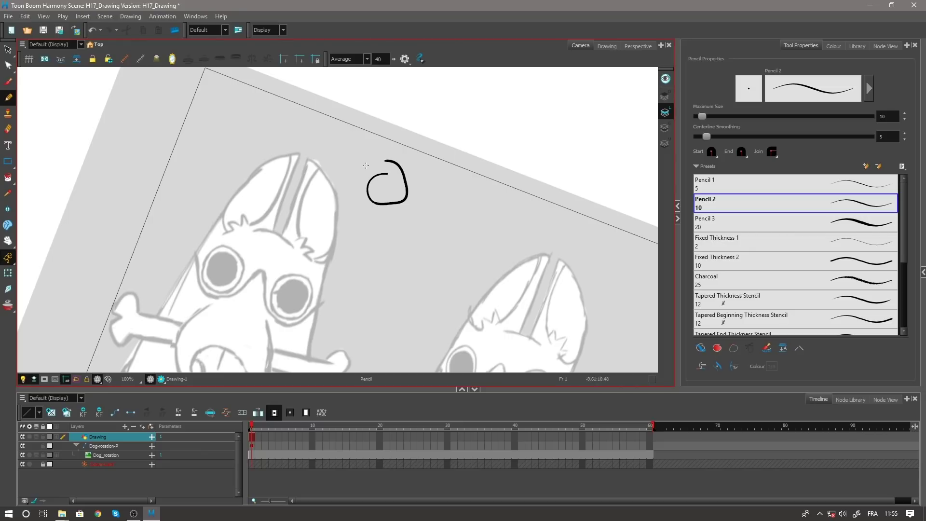
pyautogui.hotkey('ctrl', 'z')
# Step: Return to Pulled String stabilization, draw a test stroke and clear it with Alt+S
pyautogui.click(366, 59)
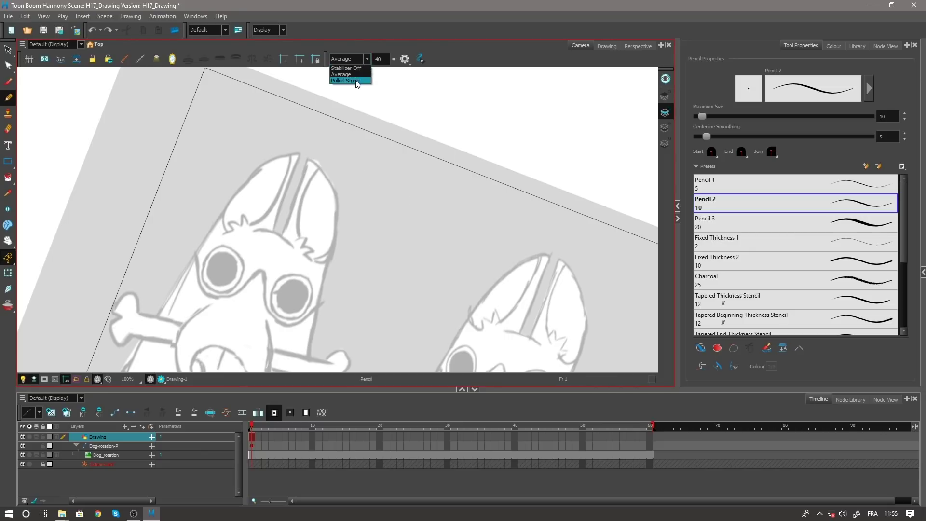
pyautogui.click(356, 81)
pyautogui.moveTo(372, 177)
pyautogui.mouseDown()
pyautogui.moveTo(365, 223)
pyautogui.moveTo(366, 203)
pyautogui.moveTo(412, 203)
pyautogui.moveTo(396, 200)
pyautogui.moveTo(390, 164)
pyautogui.moveTo(392, 189)
pyautogui.moveTo(425, 179)
pyautogui.mouseUp()
pyautogui.hotkey('alt', 's')
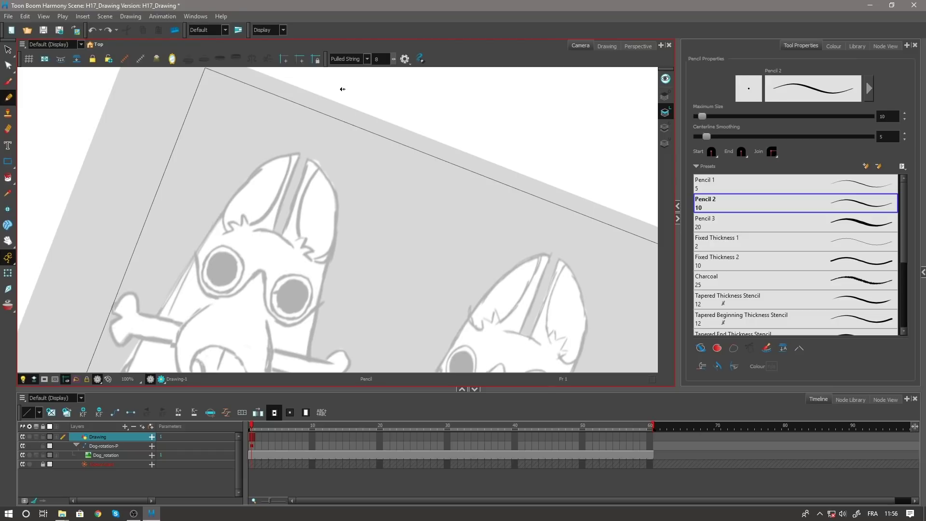
# Step: Set the Pulled String stabilizer strength to 7
pyautogui.scroll(-1, 381, 60)
pyautogui.click(378, 59)
pyautogui.write('7')
pyautogui.press('Return')
# Step: Ink the first dog's outer ear edge and redraw the inner ear line from the tip
pyautogui.moveTo(237, 193); pyautogui.dragTo(225, 207)
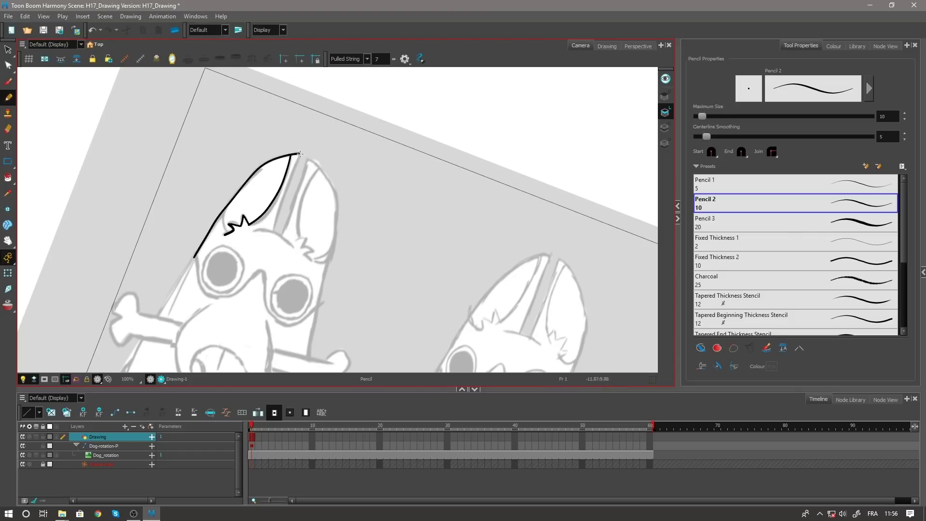
pyautogui.moveTo(288, 183); pyautogui.dragTo(274, 228)
pyautogui.hotkey('ctrl', 'z')
pyautogui.moveTo(280, 210); pyautogui.dragTo(274, 229)
pyautogui.moveTo(309, 164); pyautogui.dragTo(284, 227)
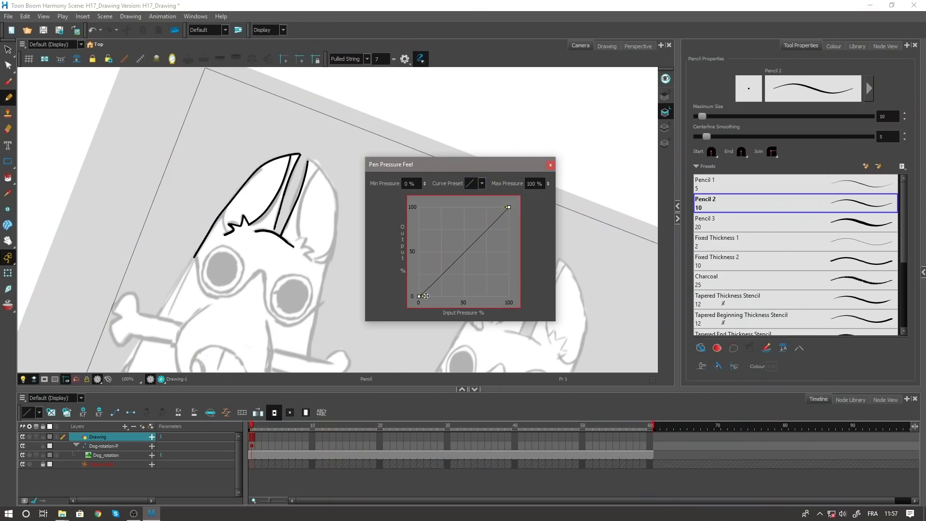
# Step: Bend the Pen Pressure Feel curve into an ease-in shape
pyautogui.moveTo(425, 295); pyautogui.dragTo(482, 301)
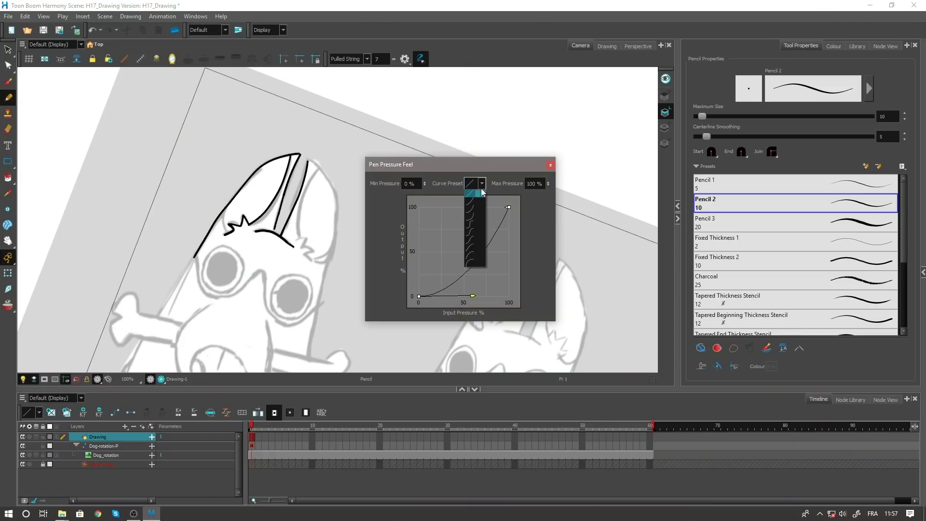
# Step: Apply a different pressure curve preset, draw two thick test strokes, then undo them
pyautogui.click(478, 217)
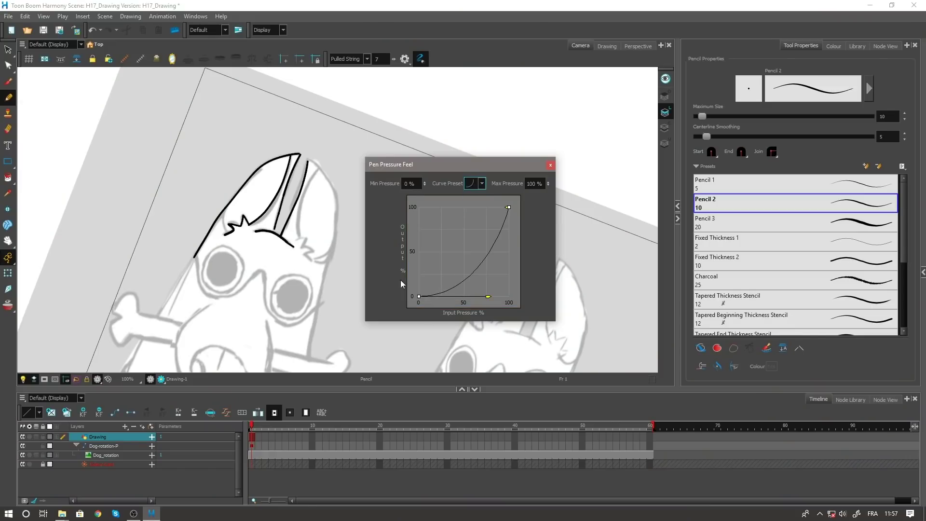
pyautogui.click(551, 166)
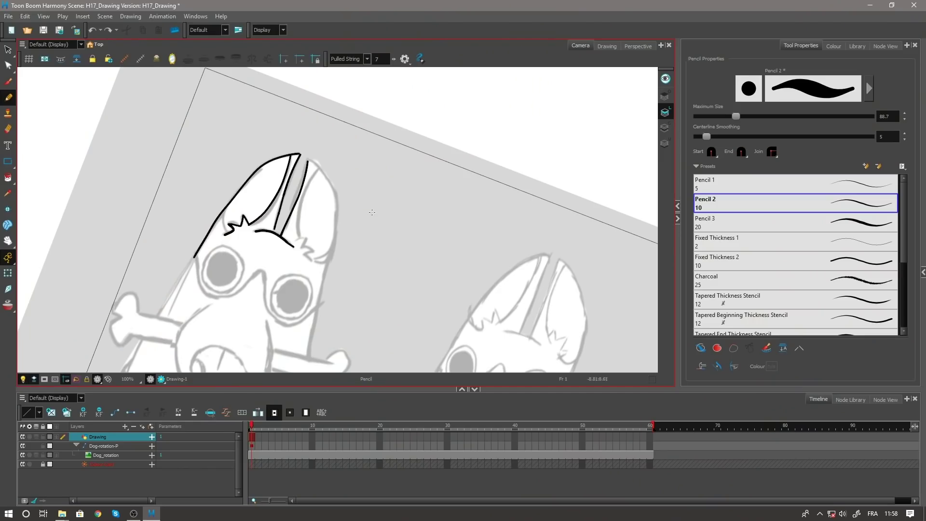
pyautogui.moveTo(370, 214)
pyautogui.mouseDown()
pyautogui.moveTo(458, 167)
pyautogui.moveTo(481, 170)
pyautogui.mouseUp()
pyautogui.moveTo(389, 257)
pyautogui.mouseDown()
pyautogui.moveTo(415, 237)
pyautogui.moveTo(480, 217)
pyautogui.mouseUp()
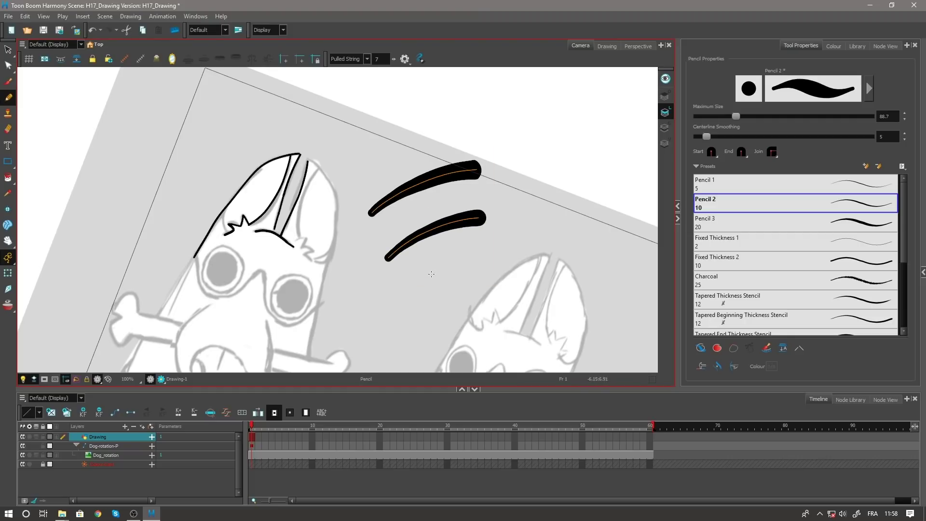
pyautogui.hotkey('ctrl', 'z')
pyautogui.hotkey('ctrl', 'z')
# Step: Choose the S-shaped pressure curve preset and draw a test stroke with it
pyautogui.click(419, 58)
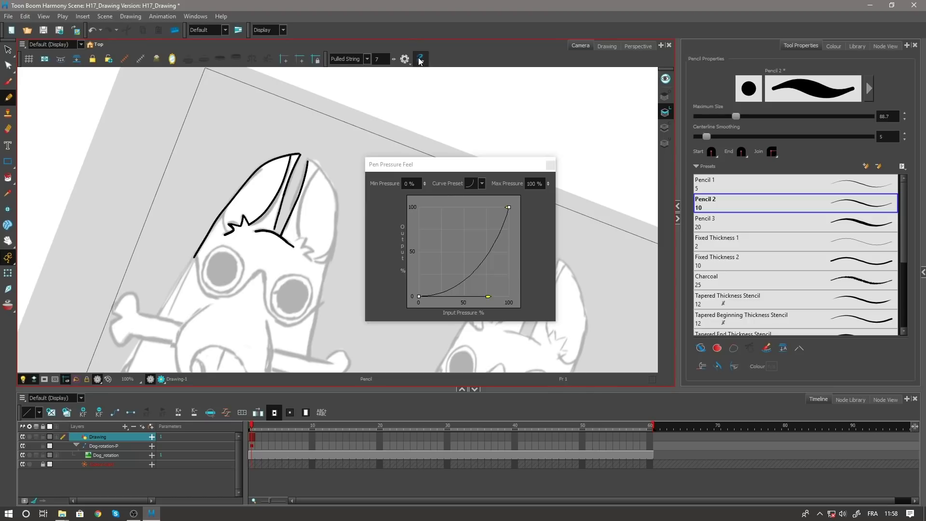
pyautogui.click(482, 184)
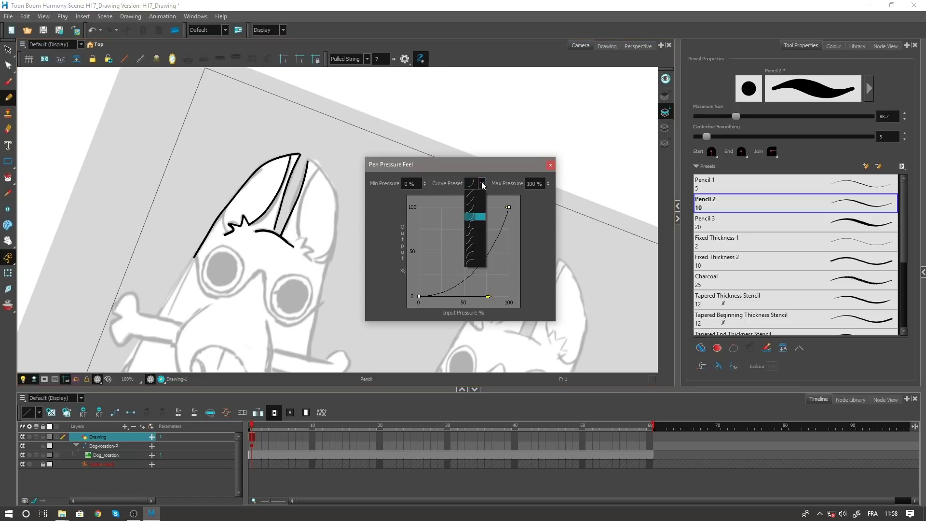
pyautogui.click(473, 233)
pyautogui.moveTo(510, 170); pyautogui.dragTo(614, 89)
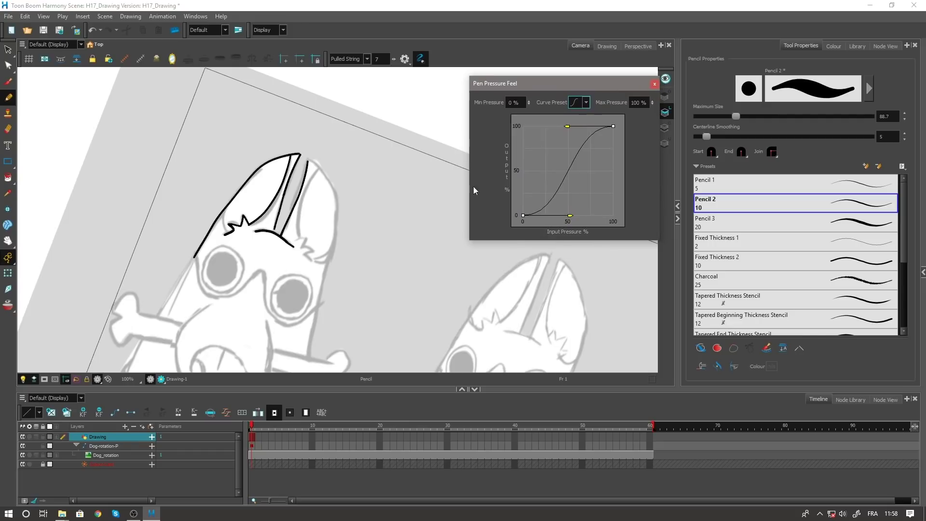
pyautogui.moveTo(372, 263)
pyautogui.mouseDown()
pyautogui.moveTo(408, 253)
pyautogui.moveTo(453, 212)
pyautogui.moveTo(466, 223)
pyautogui.moveTo(430, 286)
pyautogui.mouseUp()
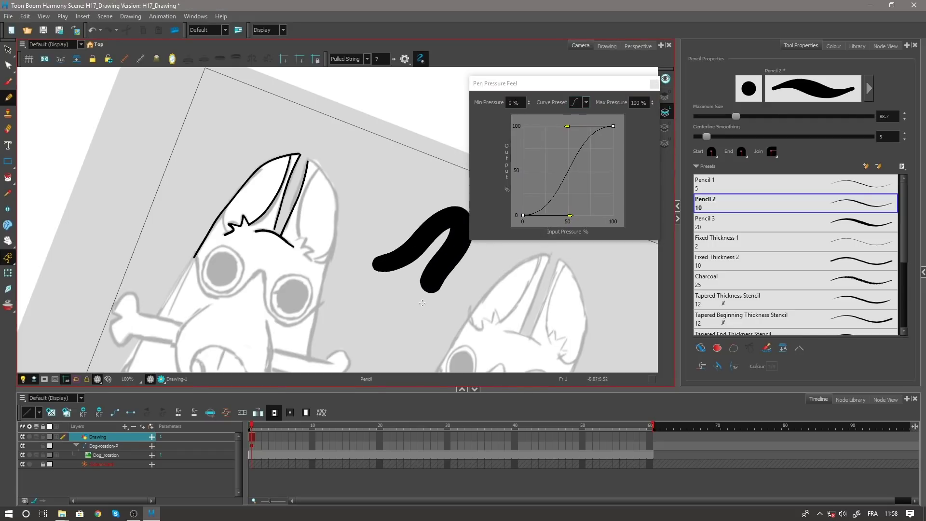
# Step: Switch to the exponential pressure curve, keeping Minimum Pressure at 0%
pyautogui.click(586, 103)
pyautogui.click(579, 136)
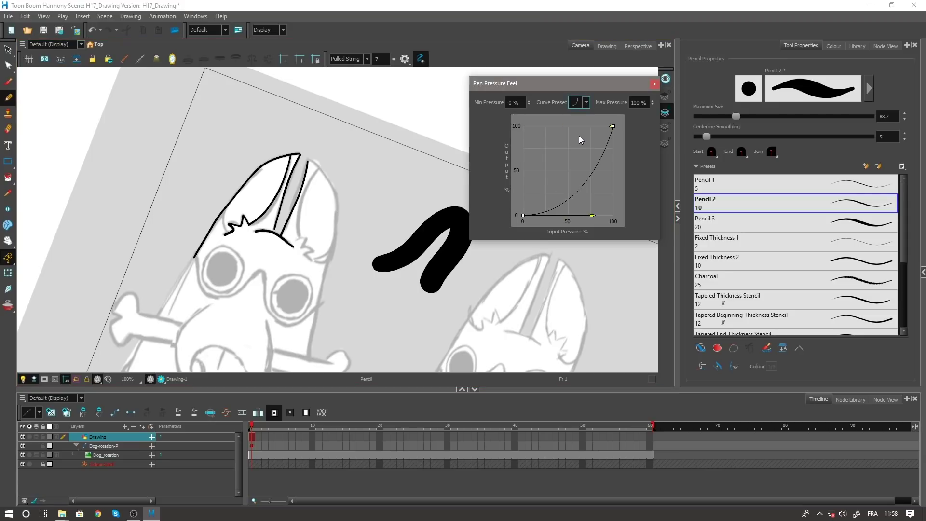
pyautogui.moveTo(524, 217); pyautogui.dragTo(549, 215)
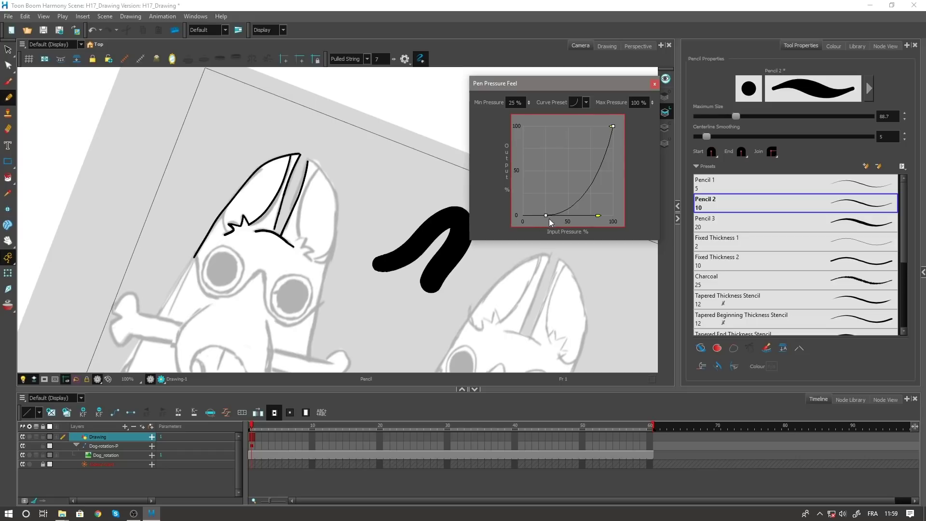
pyautogui.moveTo(545, 215); pyautogui.dragTo(504, 220)
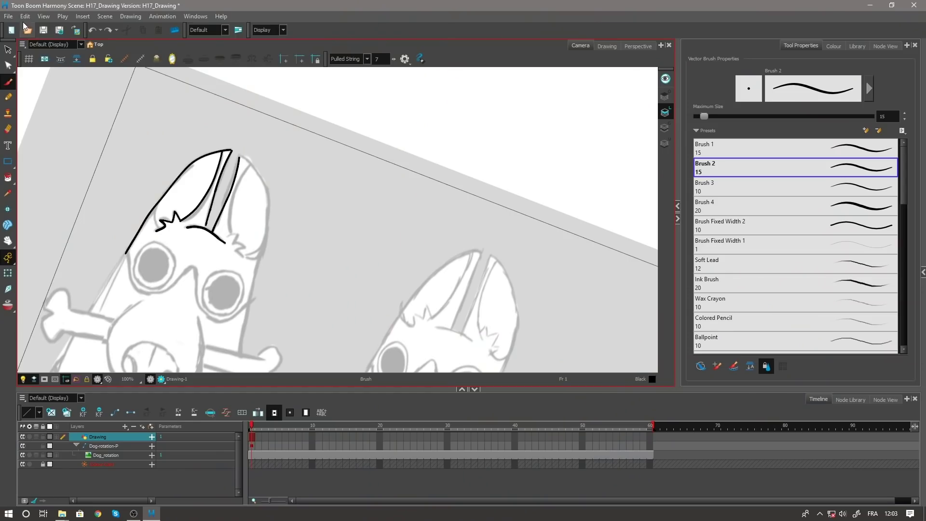
# Step: Open the Edit menu
pyautogui.click(23, 18)
# Step: Enable Brush Size Cursor in the Drawing preferences and confirm with OK
pyautogui.click(49, 283)
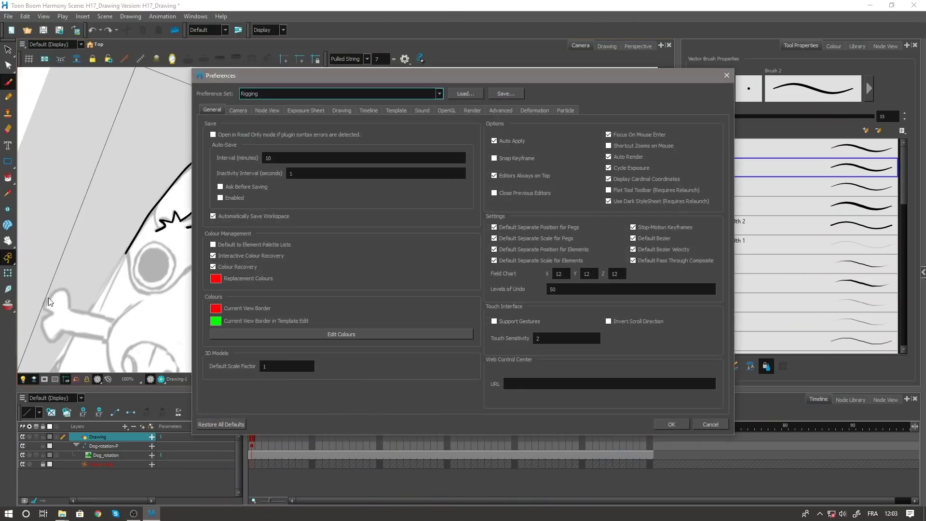
pyautogui.click(343, 111)
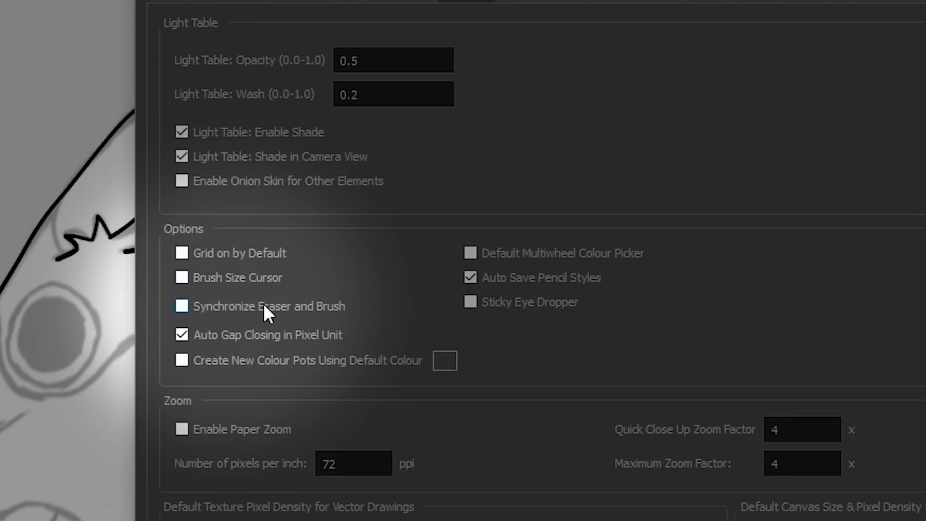
pyautogui.click(257, 245)
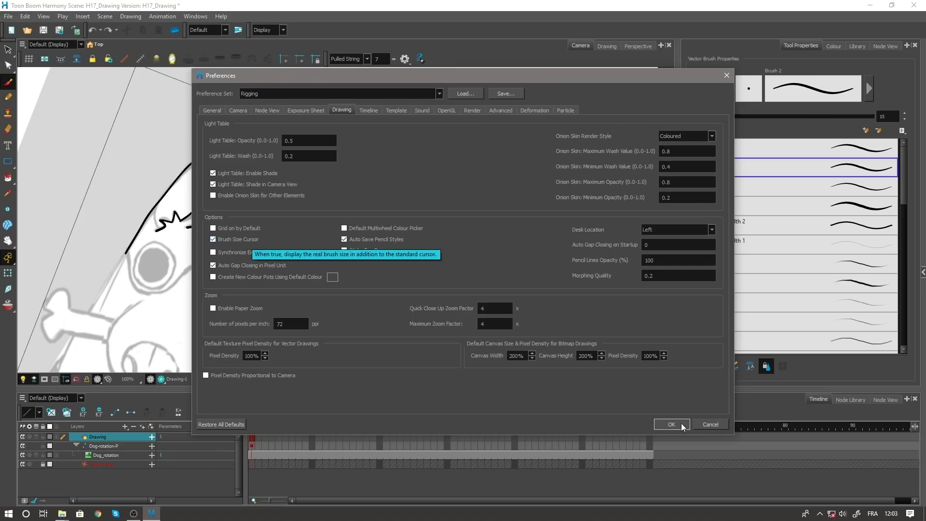
pyautogui.click(681, 421)
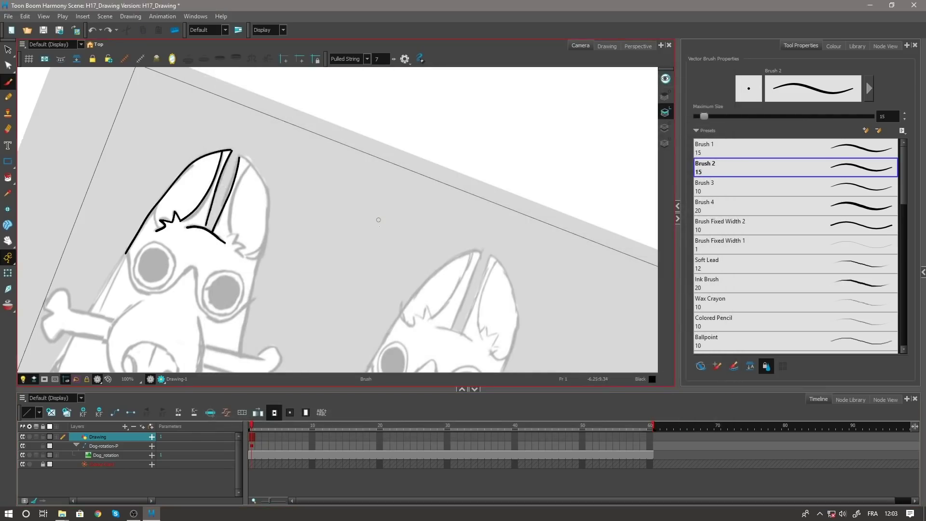
# Step: Give Brush 2 a square tip flattened to 31.5% roundness with 100% pen tilt sensitivity
pyautogui.click(869, 89)
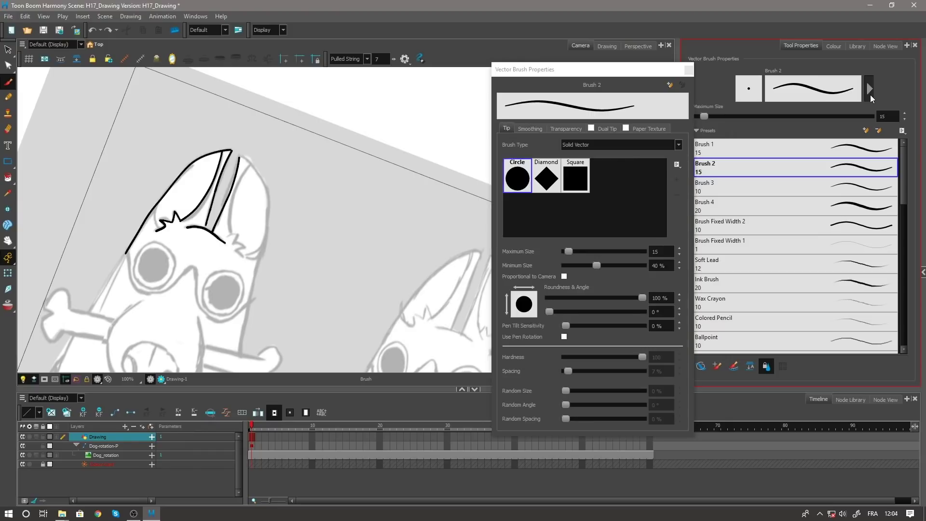
pyautogui.moveTo(623, 64); pyautogui.dragTo(584, 65)
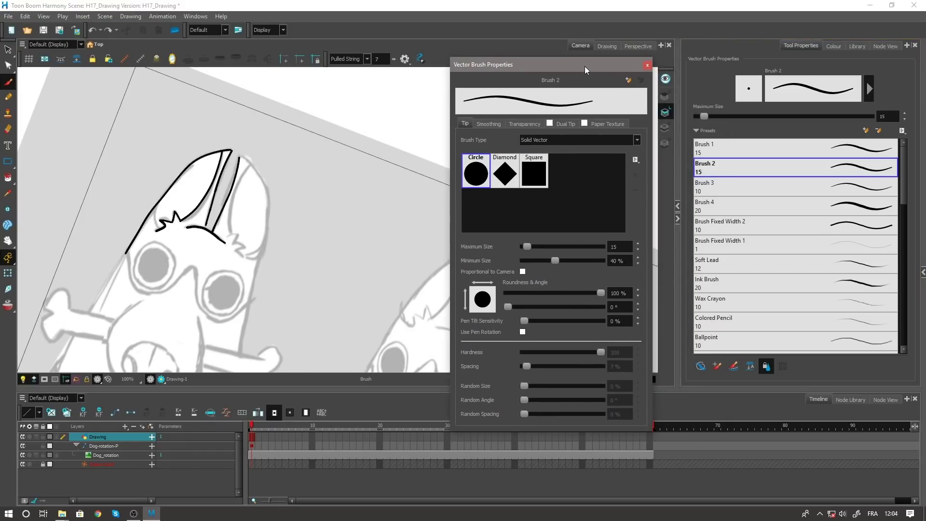
pyautogui.click(534, 180)
pyautogui.moveTo(602, 291); pyautogui.dragTo(535, 294)
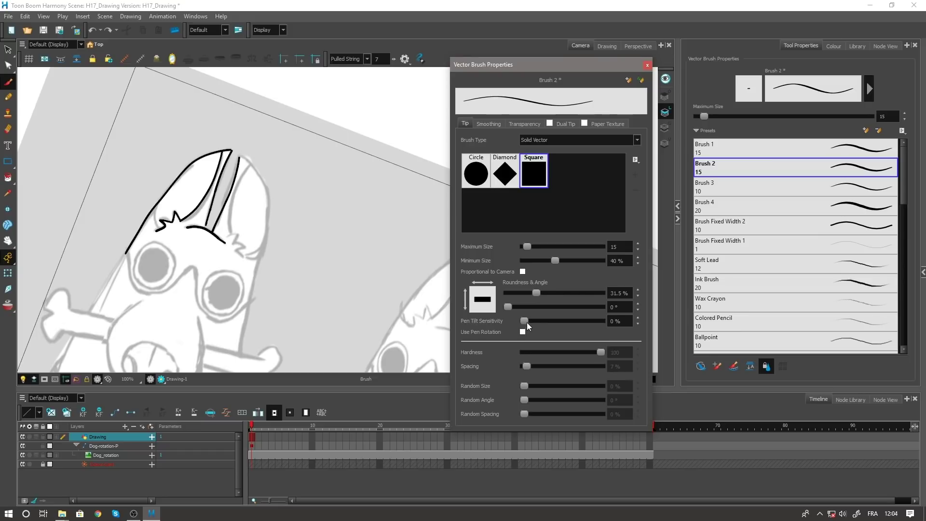
pyautogui.moveTo(527, 323); pyautogui.dragTo(597, 322)
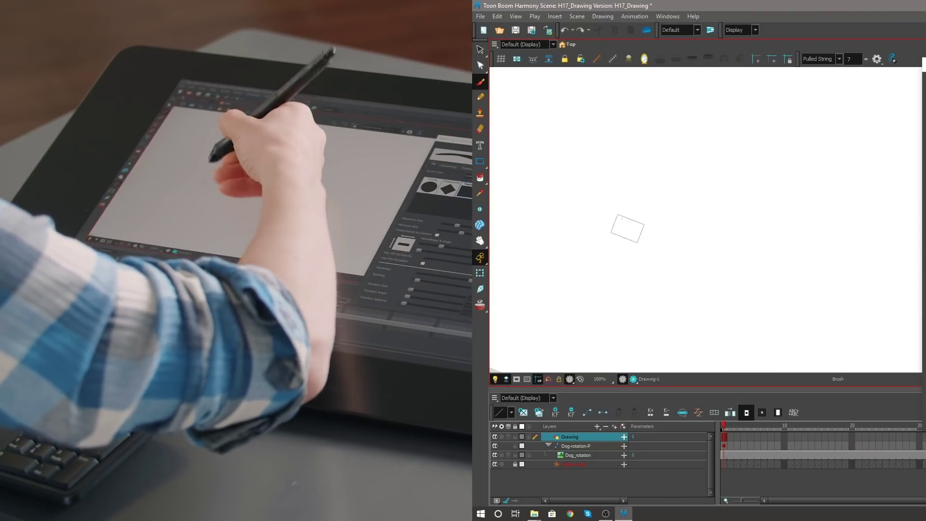
# Step: Paint a test stroke on the canvas with the enlarged flat square brush
pyautogui.moveTo(575, 164); pyautogui.dragTo(627, 154)
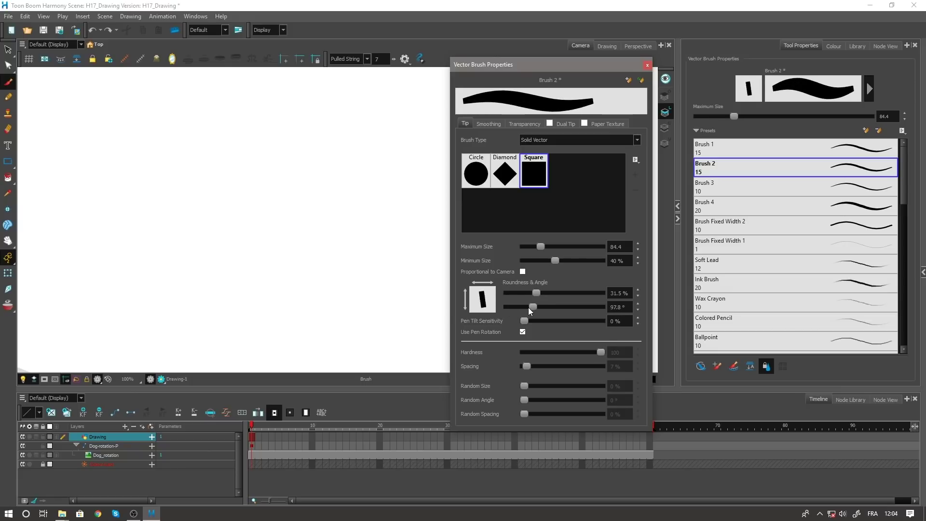
# Step: Reset the tip angle to 0° and letter 'Toon Boo' across the canvas with the flat brush
pyautogui.moveTo(516, 311); pyautogui.dragTo(496, 313)
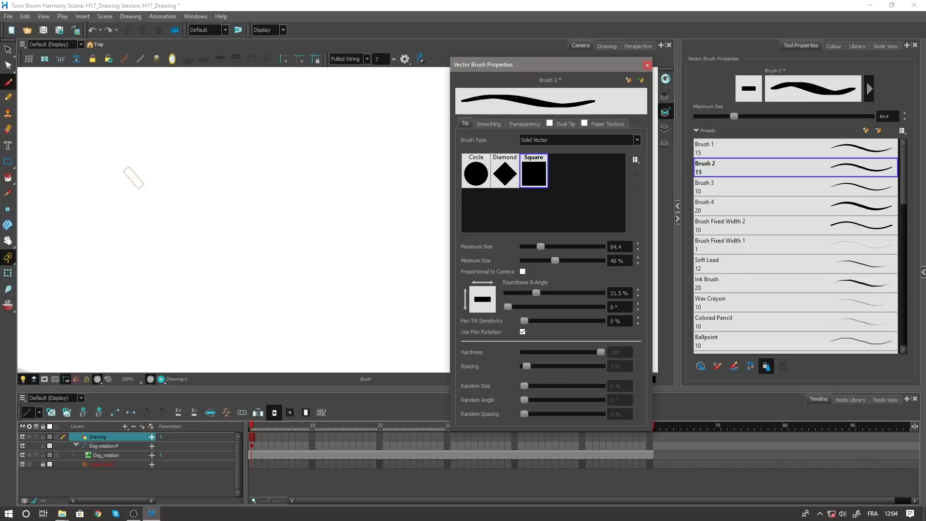
pyautogui.moveTo(112, 189); pyautogui.dragTo(144, 170)
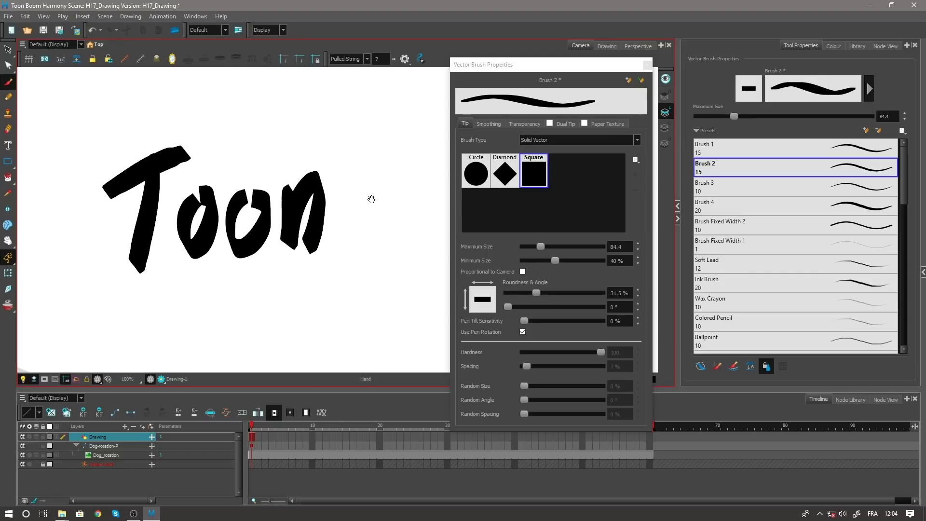
pyautogui.moveTo(371, 199); pyautogui.dragTo(340, 203)
pyautogui.click(647, 65)
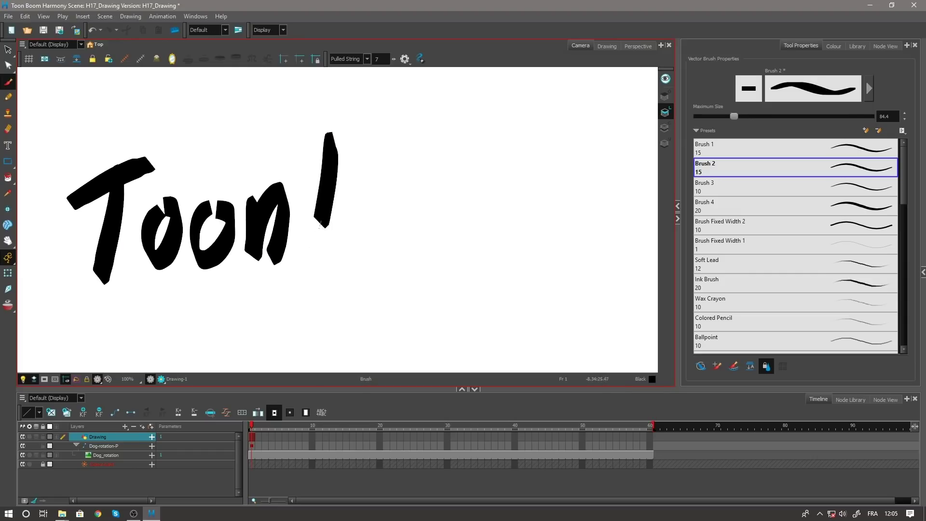
pyautogui.moveTo(359, 129); pyautogui.dragTo(360, 236)
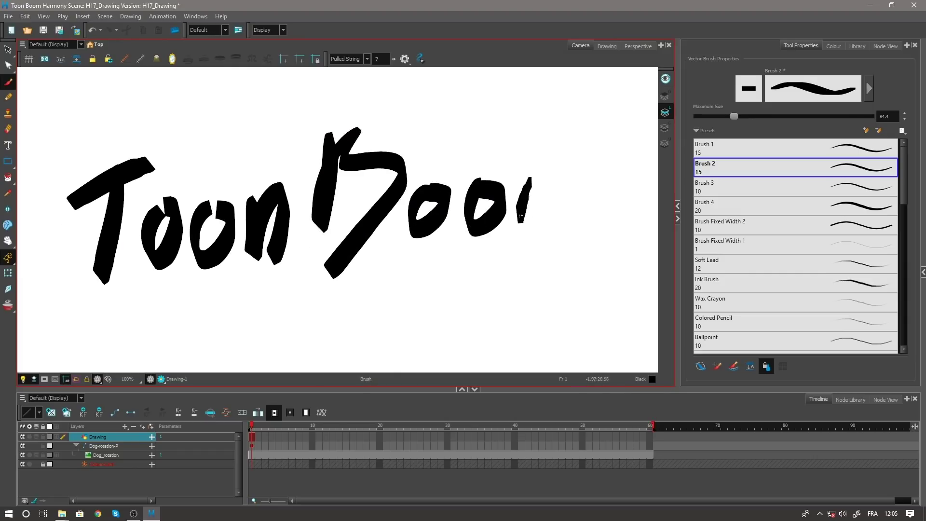